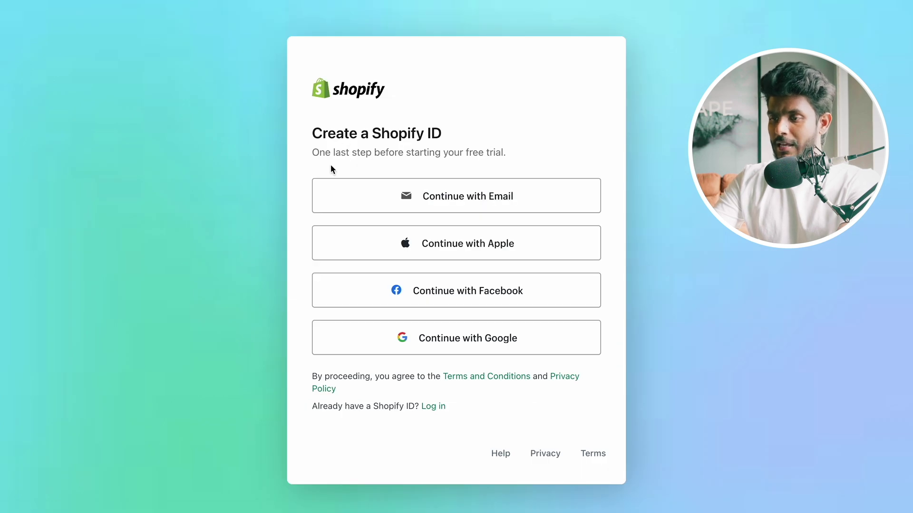
Step: Choose email as the way to create the Shopify ID and check the store admin's account options
click(574, 198)
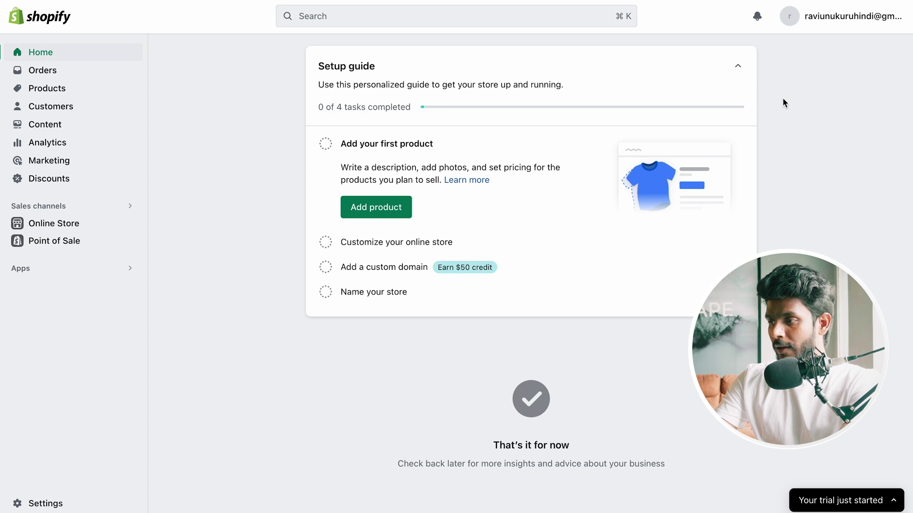
click(796, 27)
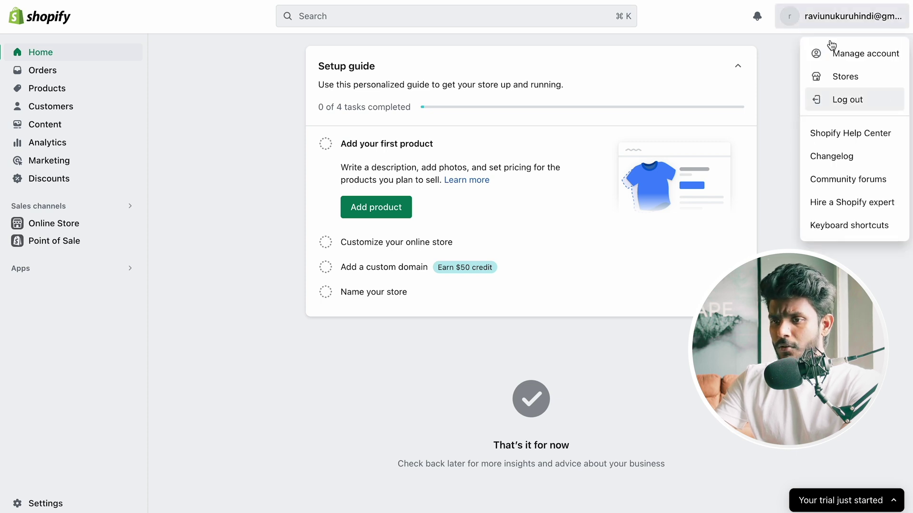
click(780, 38)
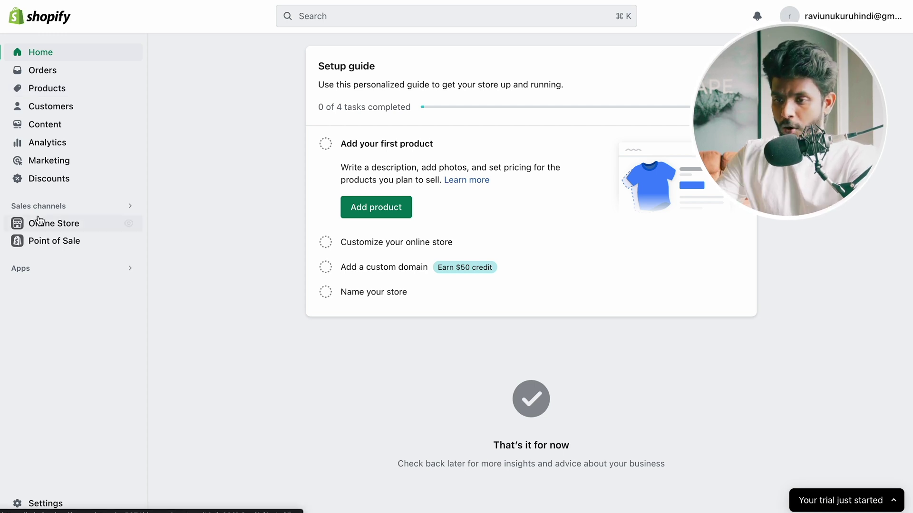
Step: Open the online store's Dawn theme for customization and set the preview to mobile view
click(70, 232)
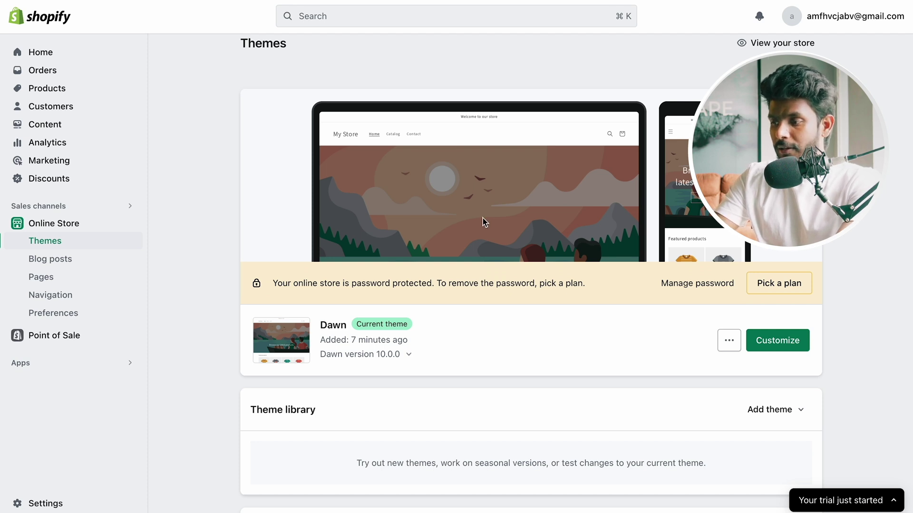
click(777, 341)
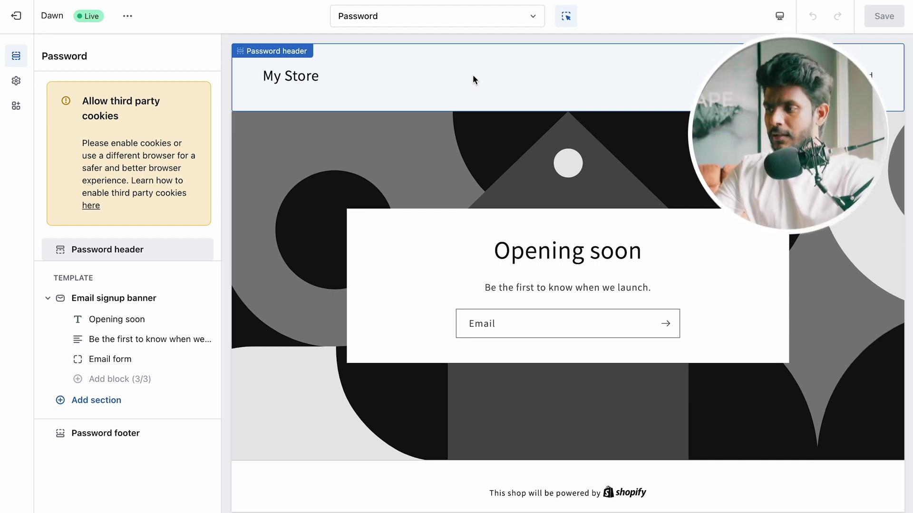
click(780, 23)
click(797, 77)
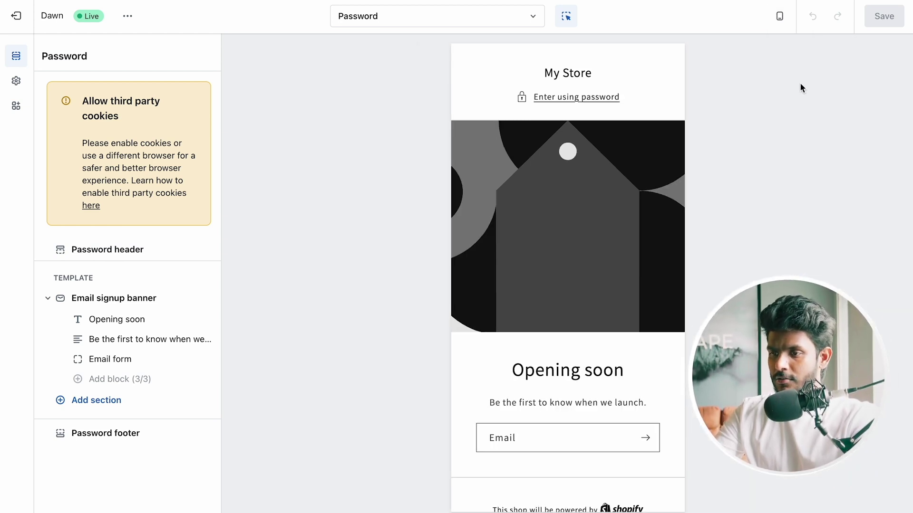
Step: Load the Home page template in the theme editor and preview it in mobile view
click(16, 81)
click(446, 18)
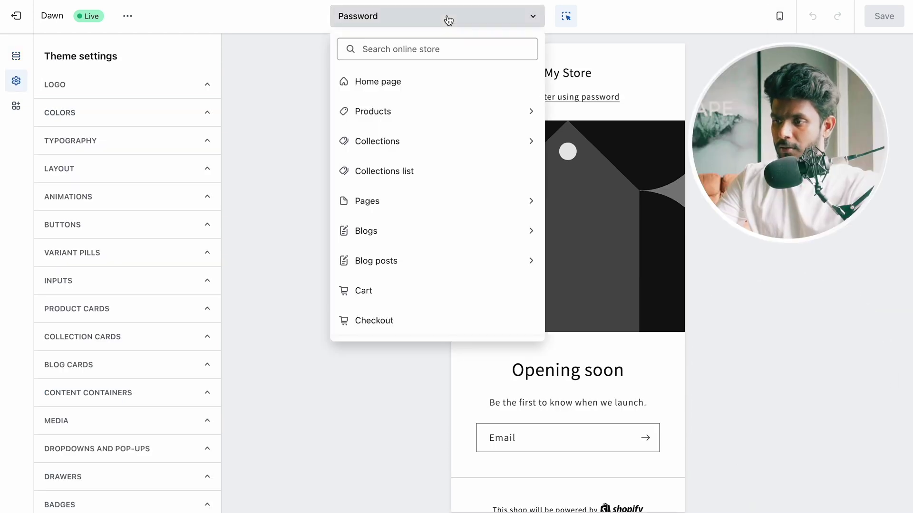
click(399, 82)
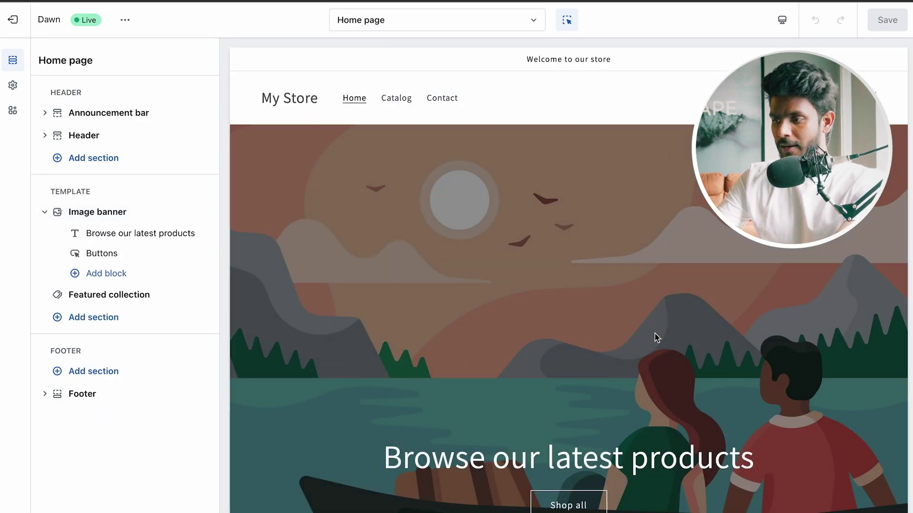
scroll(655, 337, down, 10)
click(782, 20)
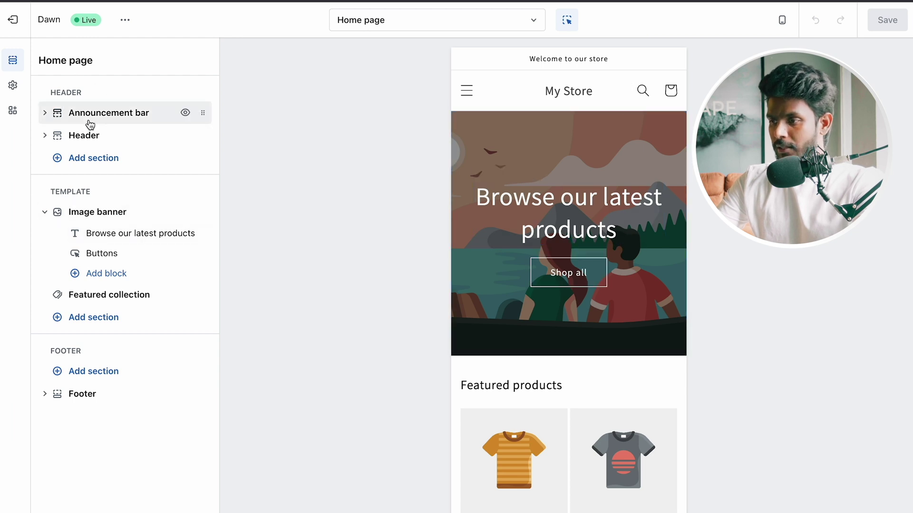
Step: Review the settings of the home page's Announcement bar and Header sections
click(109, 112)
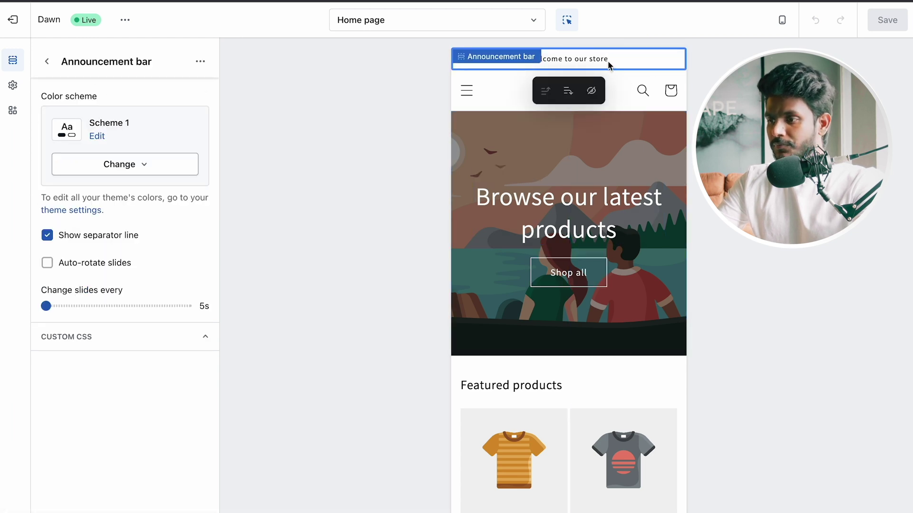
click(560, 62)
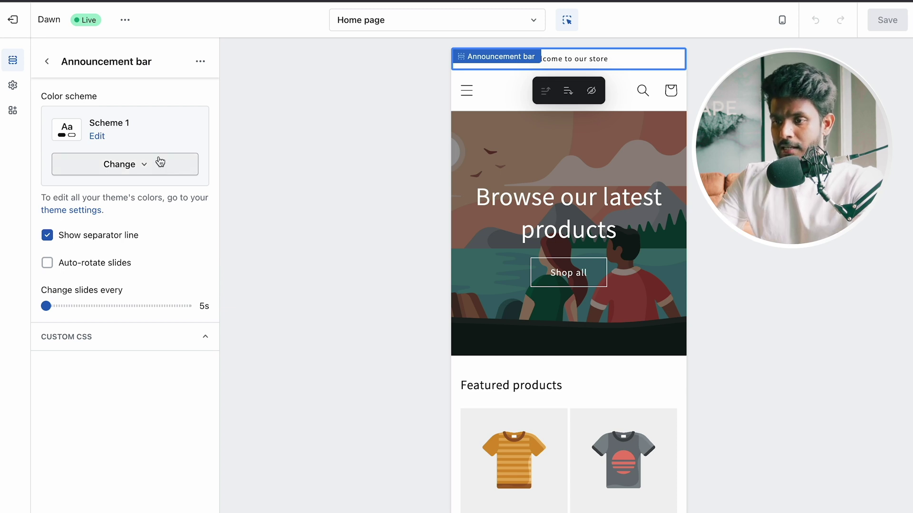
click(48, 62)
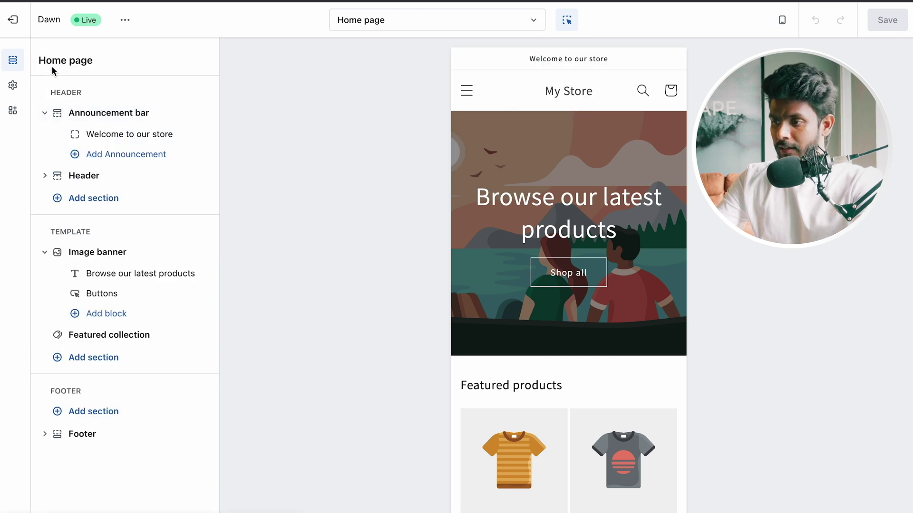
click(103, 175)
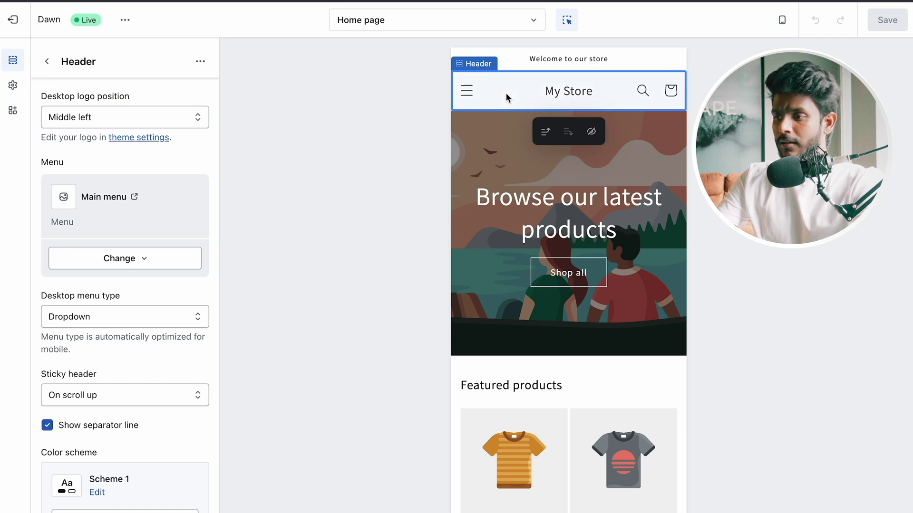
click(50, 62)
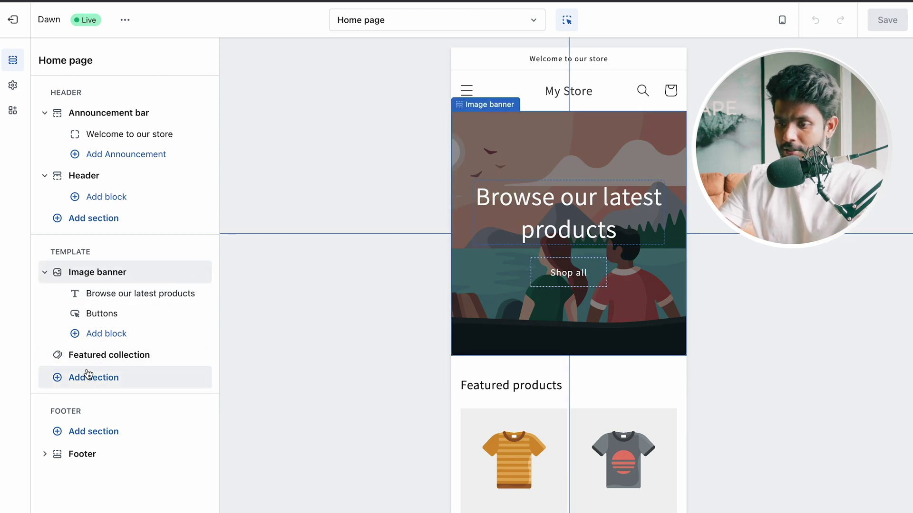
Step: Browse the section types that can be added to the home page template, from Rich text down to Video
click(120, 378)
scroll(299, 330, down, 2)
scroll(300, 314, up, 2)
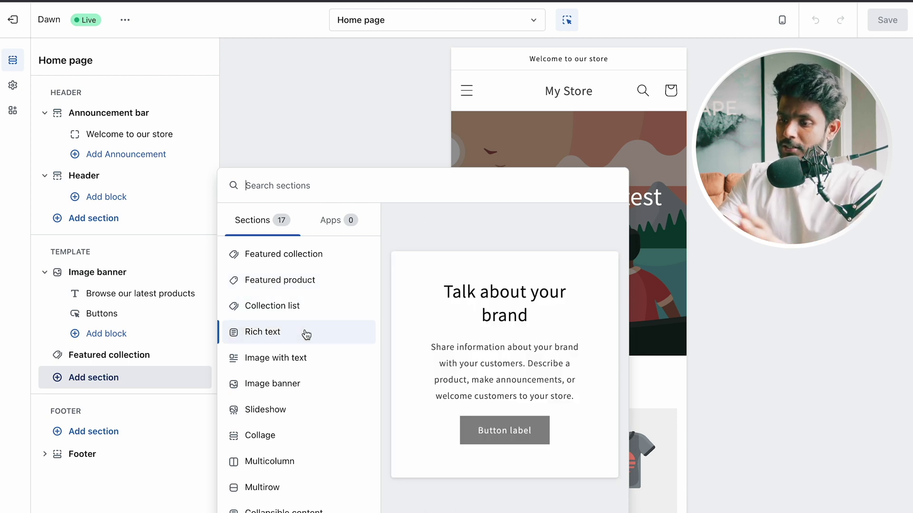
scroll(285, 444, down, 4)
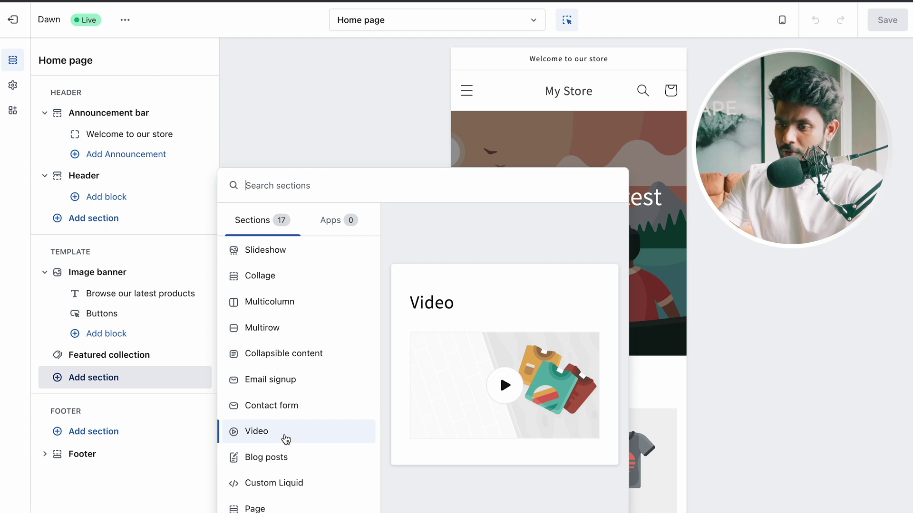
click(285, 438)
Step: Review the Footer section's settings and look over the home page preview back up to its header area
click(90, 453)
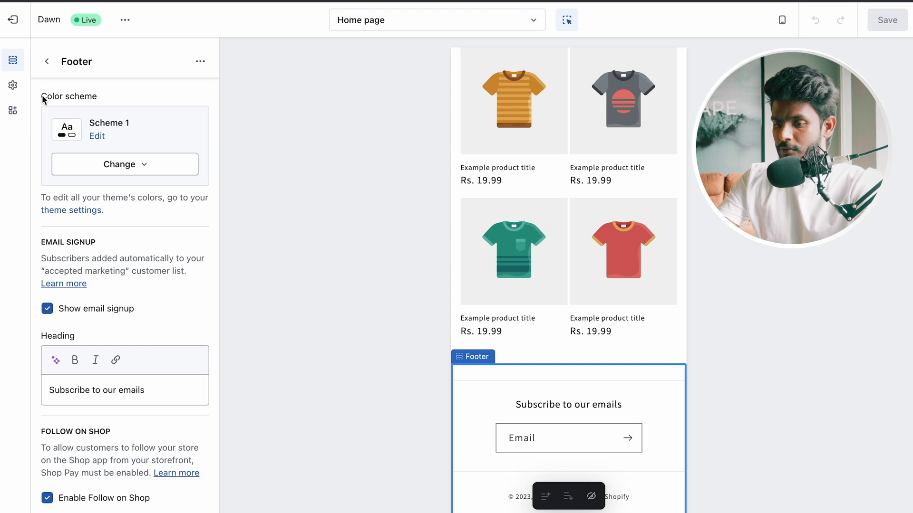
click(47, 61)
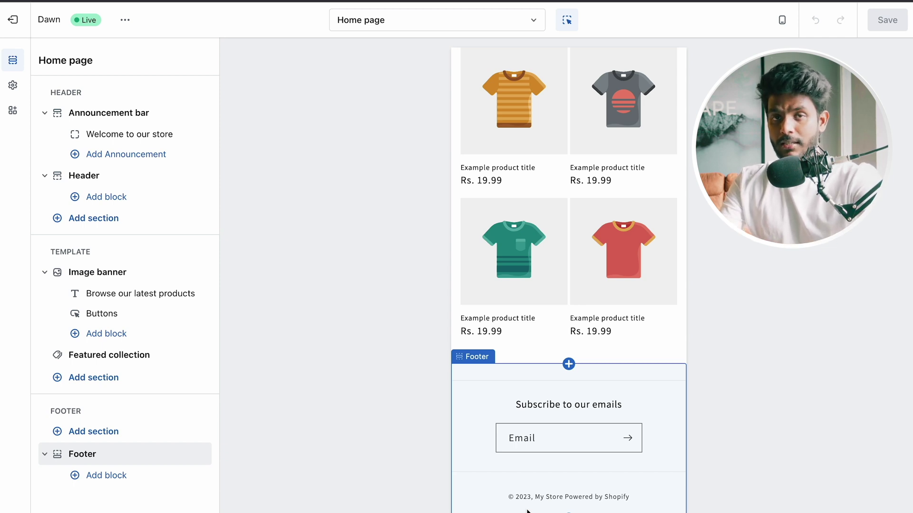
scroll(550, 169, up, 10)
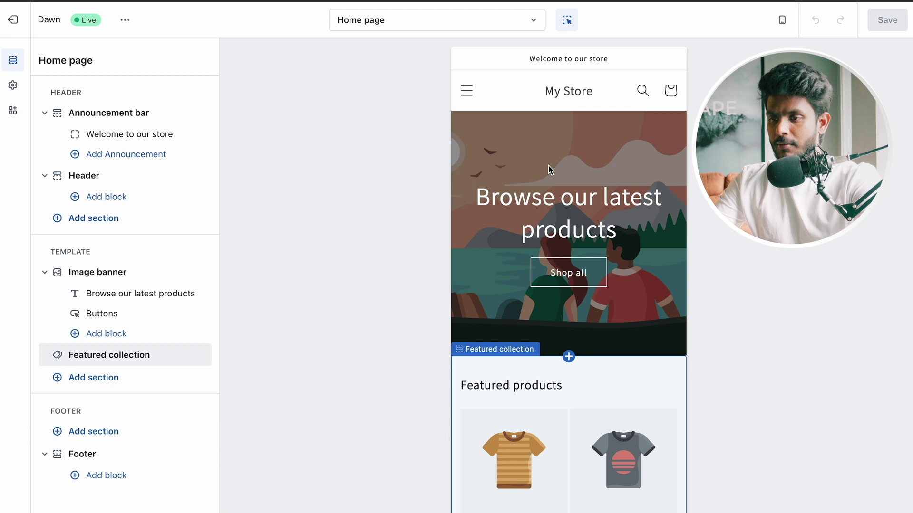
click(125, 113)
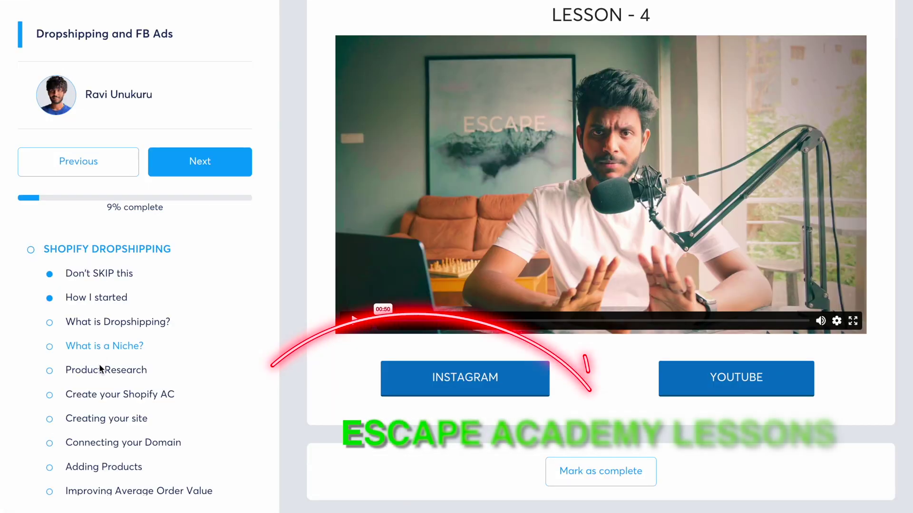
Step: Switch to the Dropshipping and FB Ads course and look through its Shopify Dropshipping and Meta (Facebook) Ads lessons
scroll(99, 377, down, 2)
scroll(98, 377, down, 4)
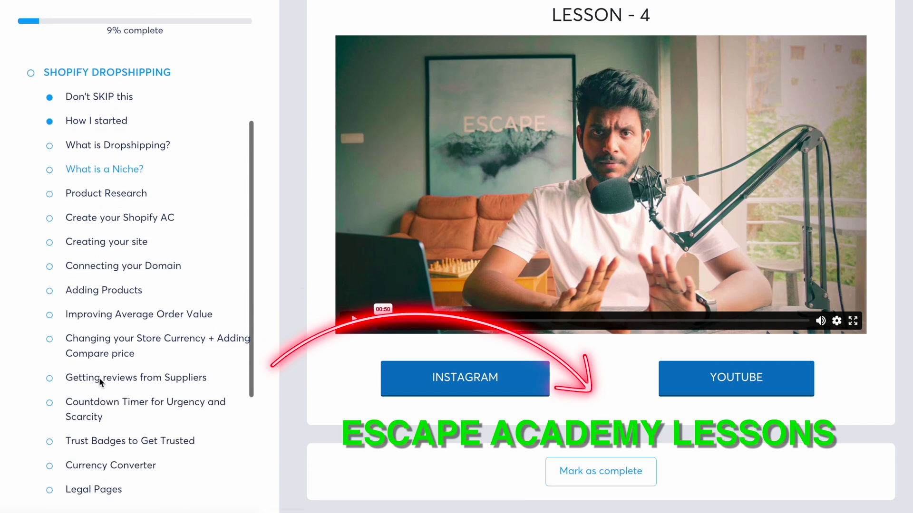
scroll(99, 379, down, 2)
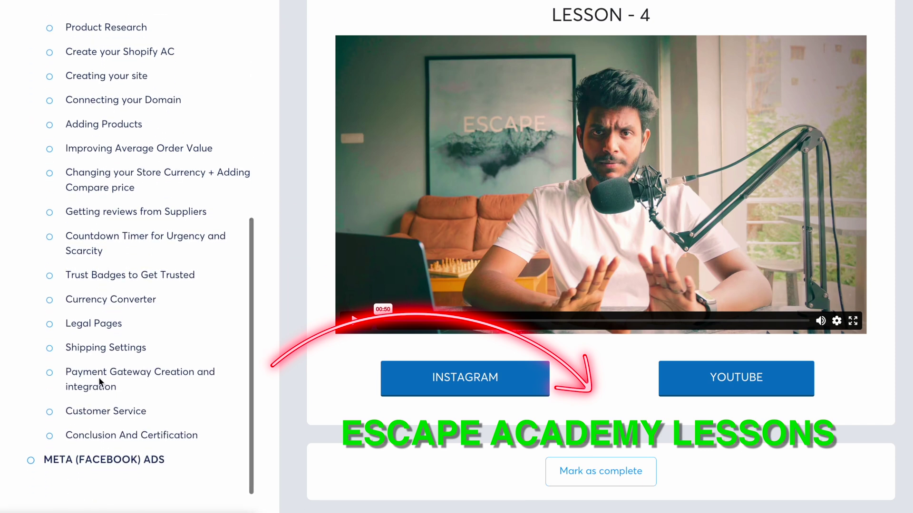
scroll(96, 467, down, 1)
scroll(97, 467, down, 6)
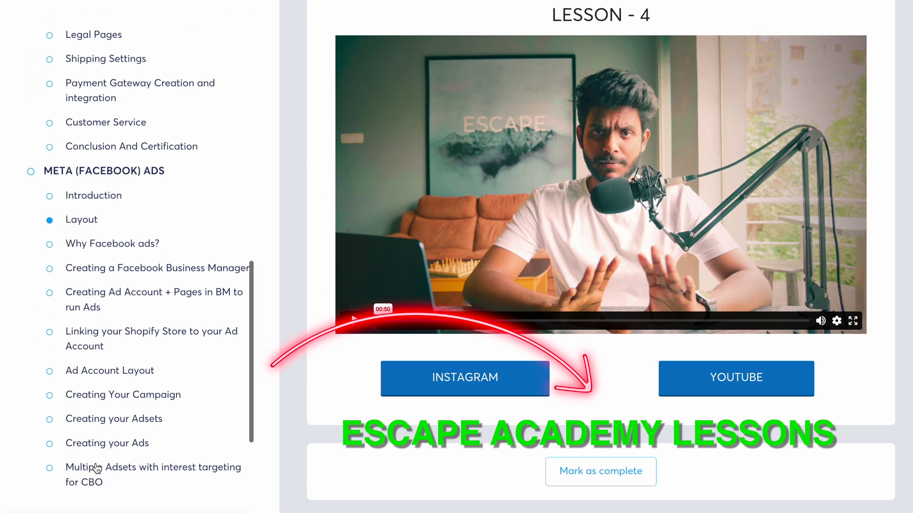
scroll(95, 462, down, 3)
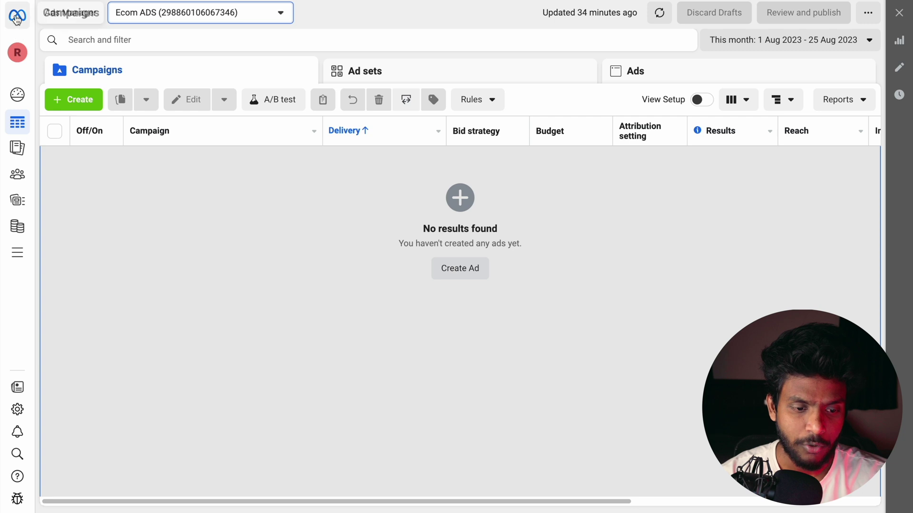
Step: Switch to Meta Ads Manager, view the available business and ad accounts, and refresh the campaign data
click(17, 63)
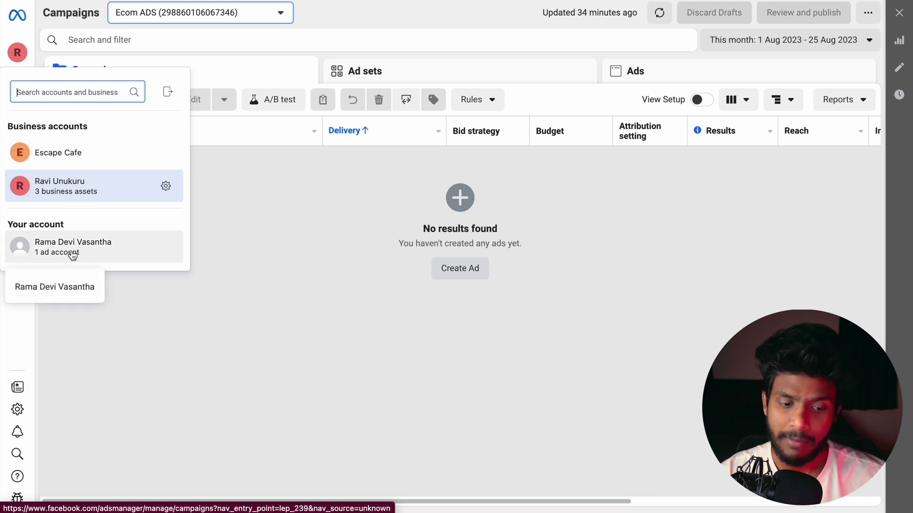
click(138, 320)
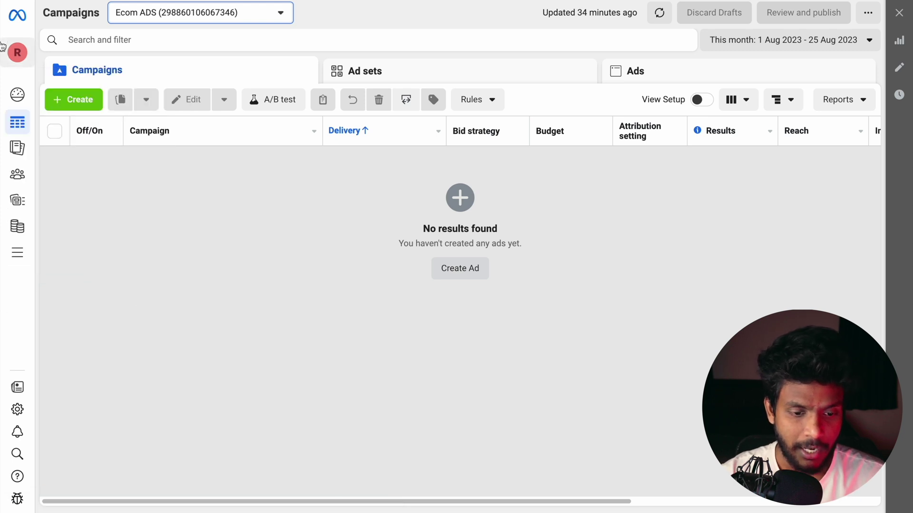
mouse_move(1, 116)
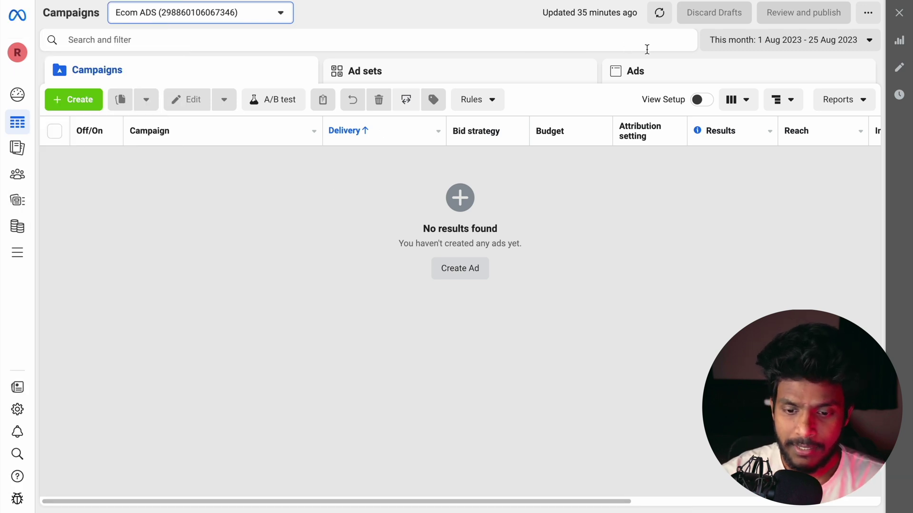
click(659, 13)
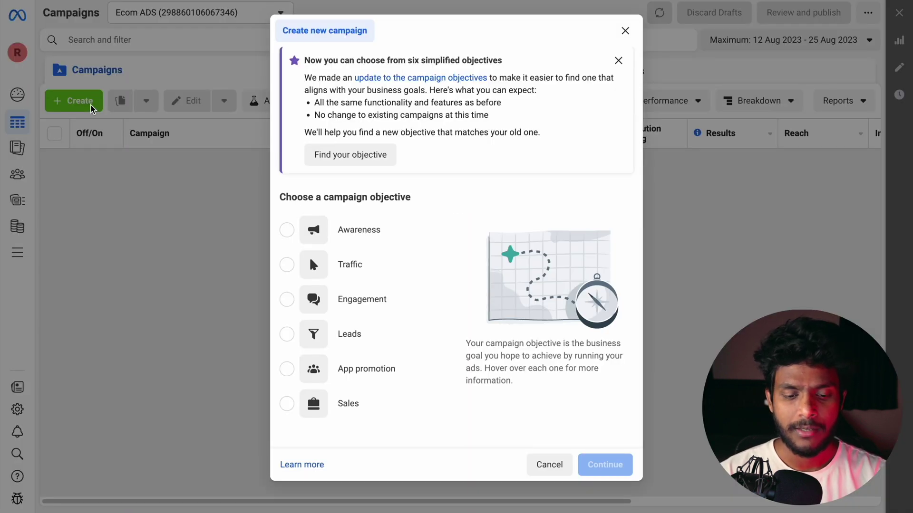
Step: Create a new campaign with the Sales objective, using the manual sales campaign setup
scroll(402, 366, down, 1)
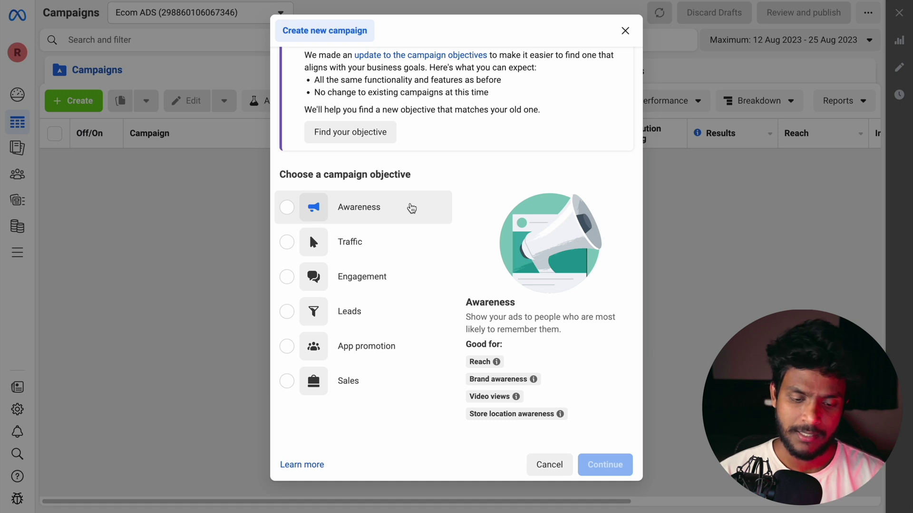
click(361, 380)
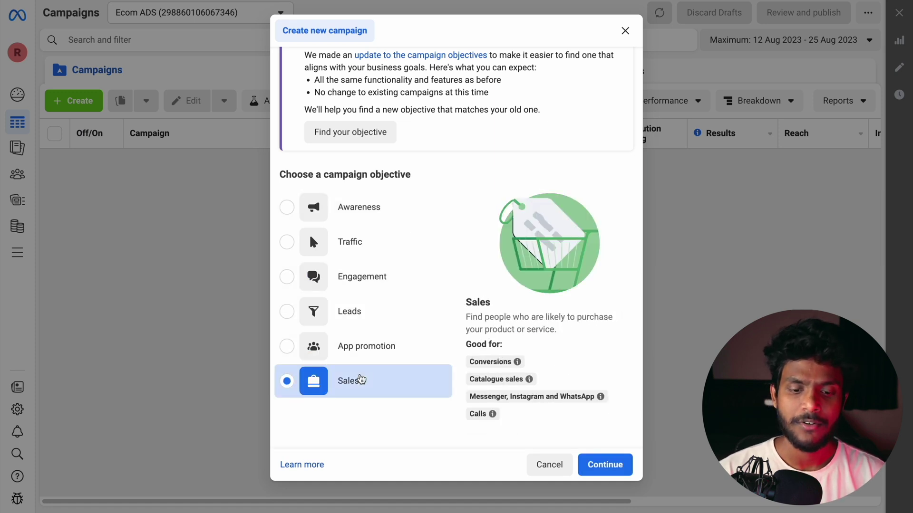
scroll(475, 304, down, 2)
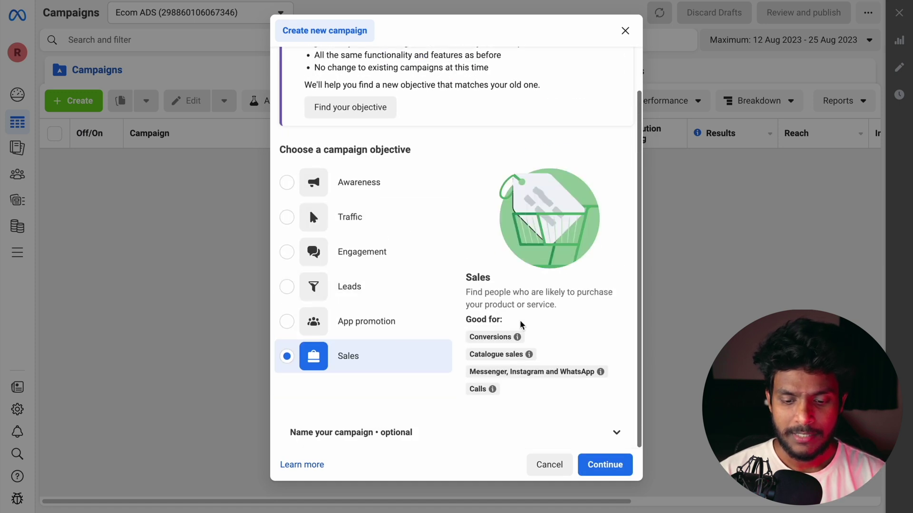
click(617, 465)
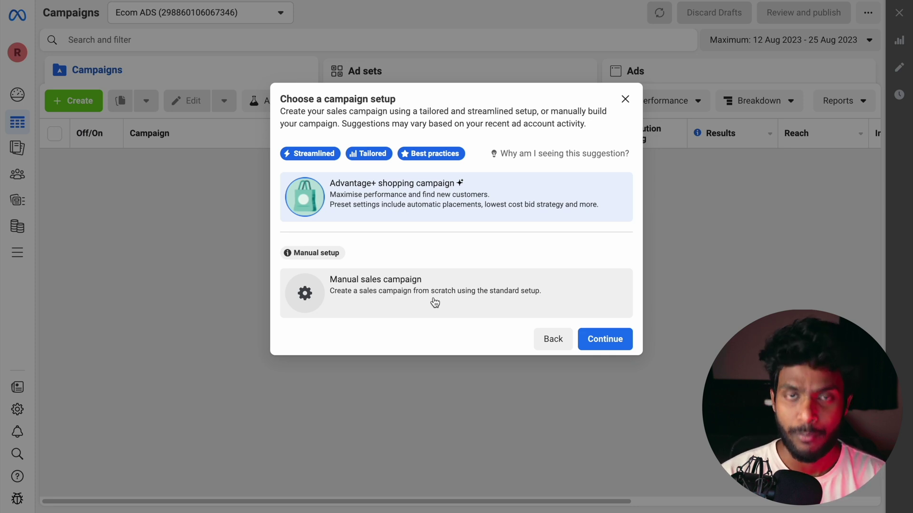
click(547, 309)
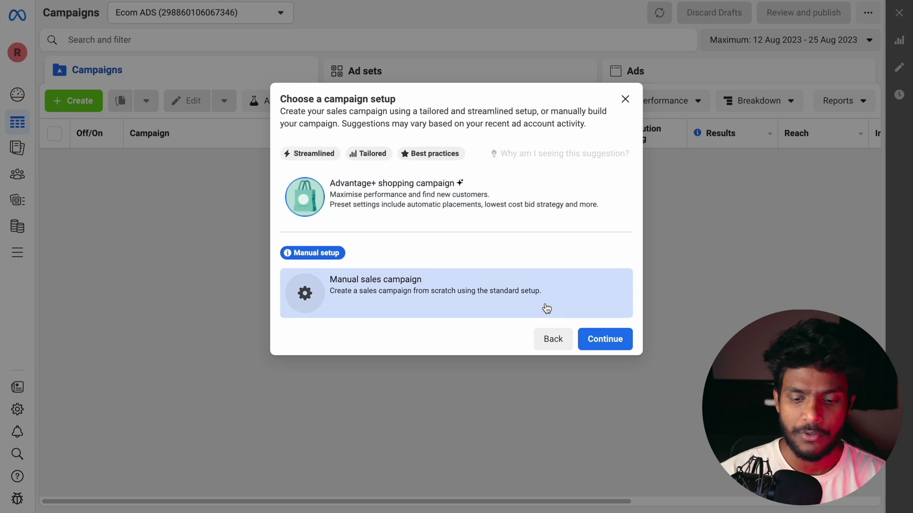
click(600, 339)
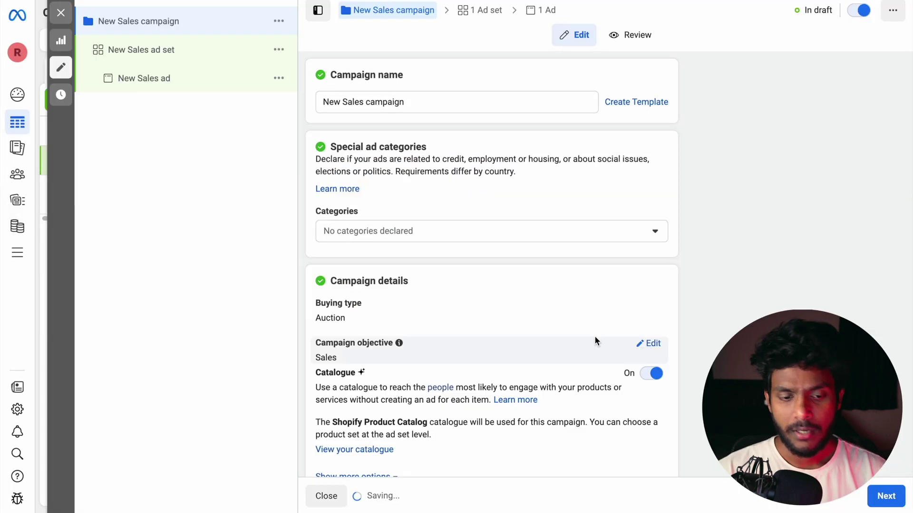
Step: Rename the new sales campaign as Astroman
triple_click(447, 102)
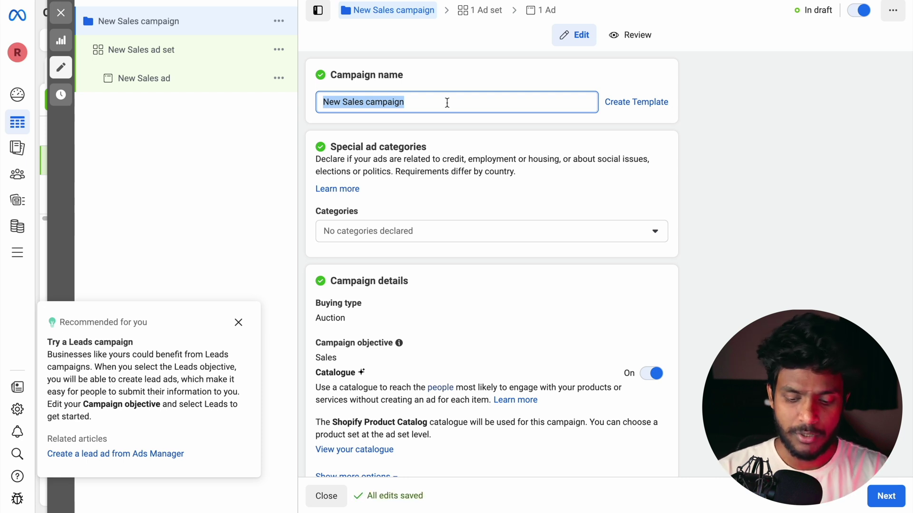
text(AStro)
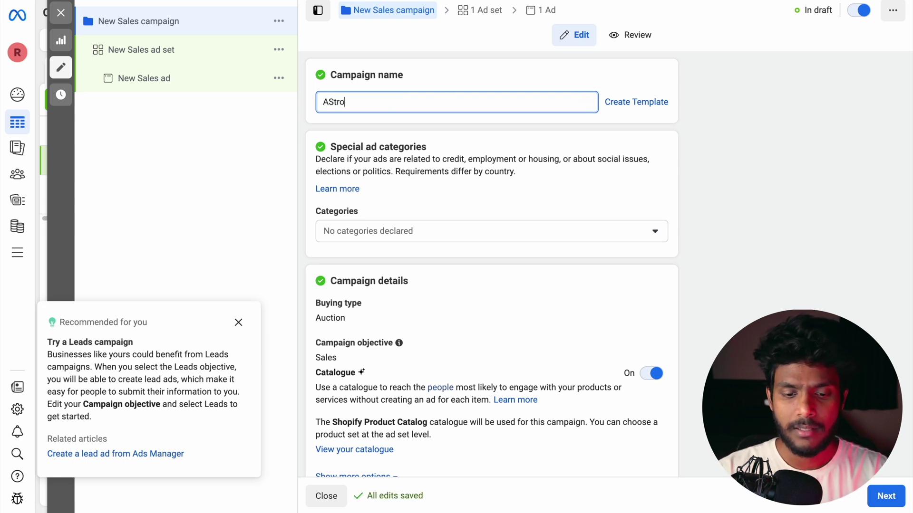
key(BackSpace)
key(BackSpace)
key(BackSpace)
key(BackSpace)
text(st)
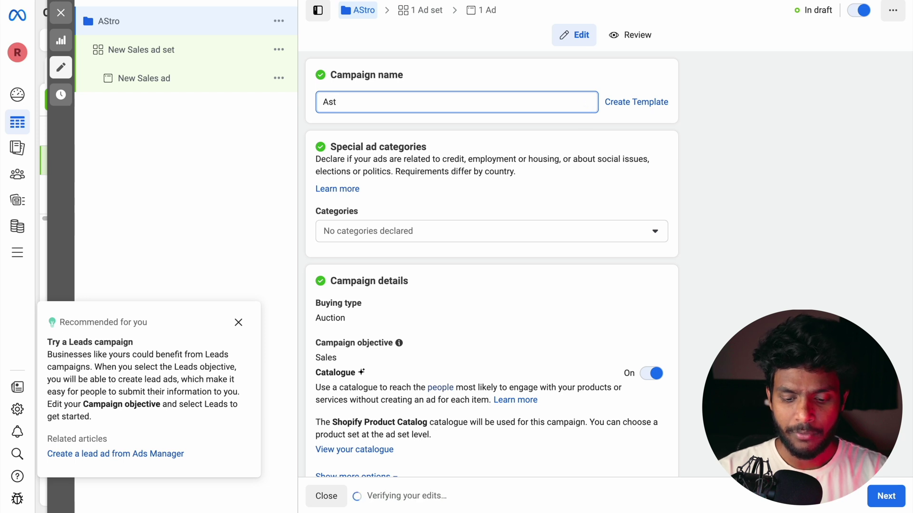
text(roman)
Step: Look over the available special ad categories for the campaign without declaring any
scroll(537, 147, down, 2)
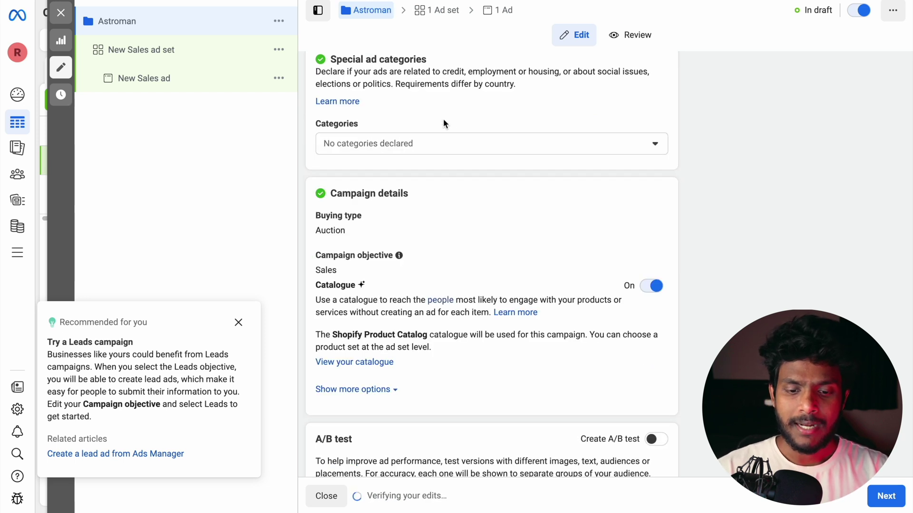
click(454, 143)
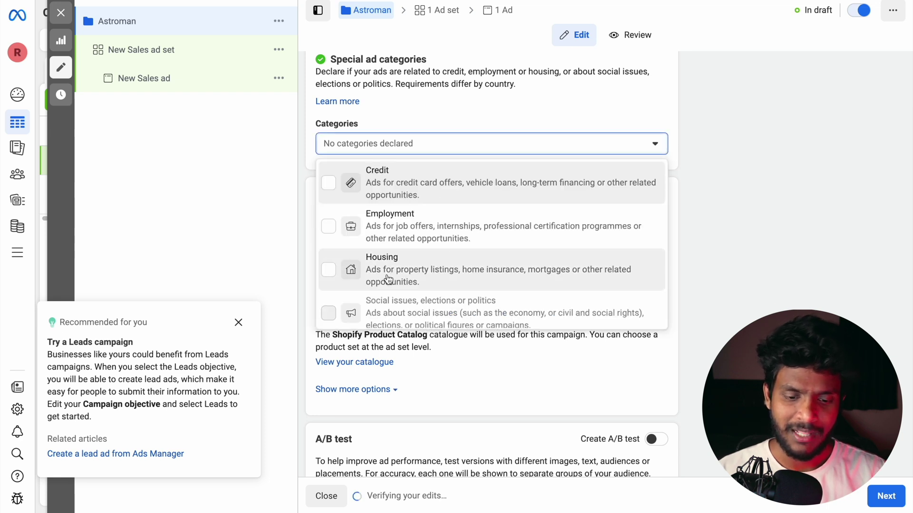
scroll(394, 285, down, 1)
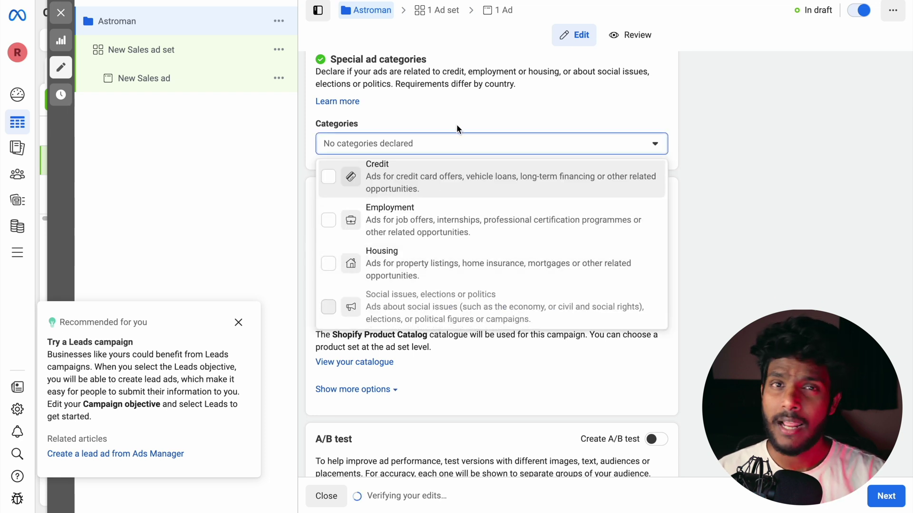
Step: Turn on Advantage campaign budget for the Astroman campaign
scroll(456, 124, down, 2)
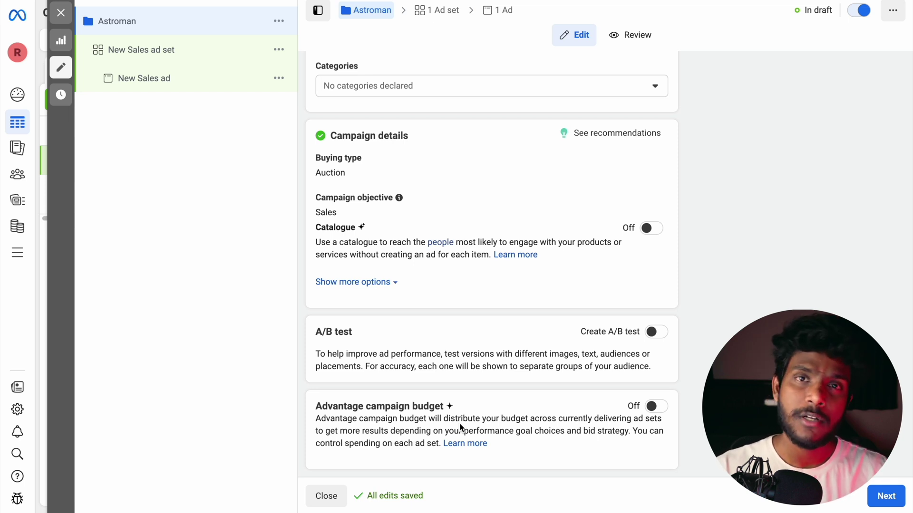
click(652, 407)
scroll(652, 406, down, 3)
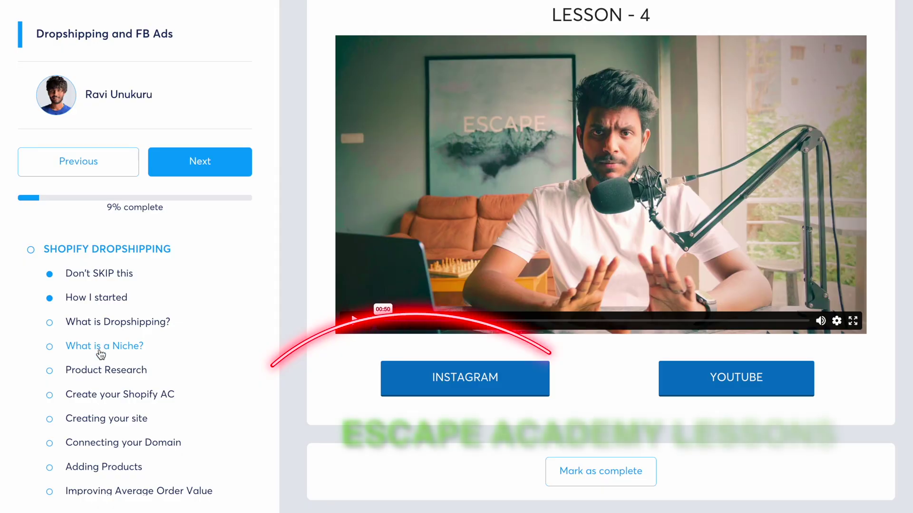
Step: Switch back to the Dropshipping and FB Ads course and browse its lesson list through to the end of the Meta (Facebook) Ads section
scroll(99, 377, down, 2)
scroll(99, 377, down, 5)
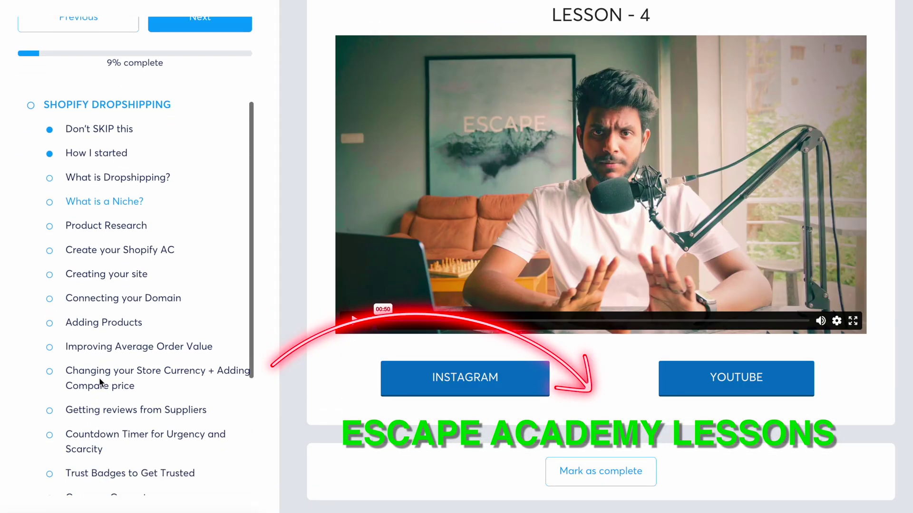
scroll(100, 383, down, 1)
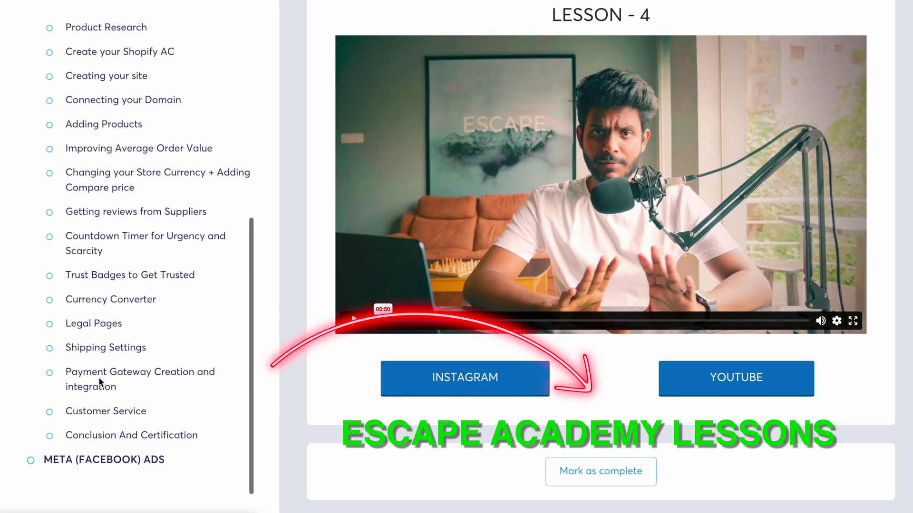
scroll(98, 469, down, 4)
scroll(97, 468, down, 4)
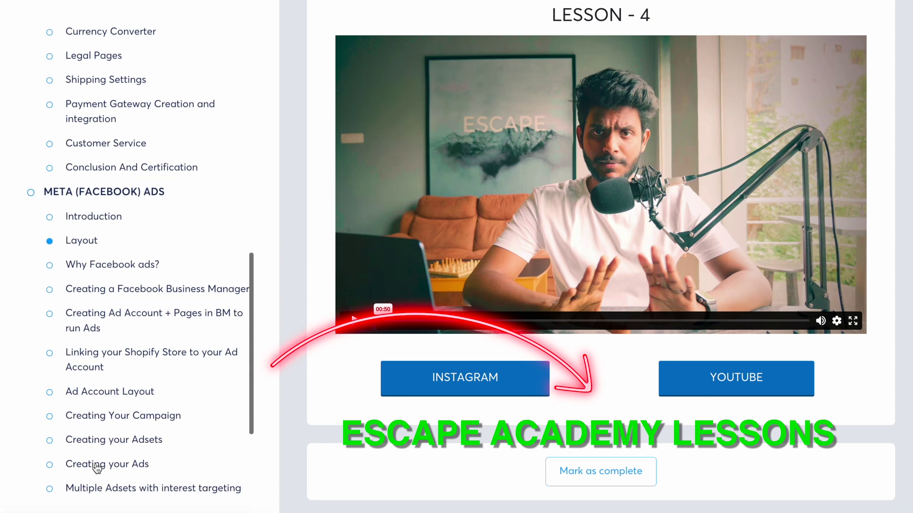
scroll(97, 467, down, 2)
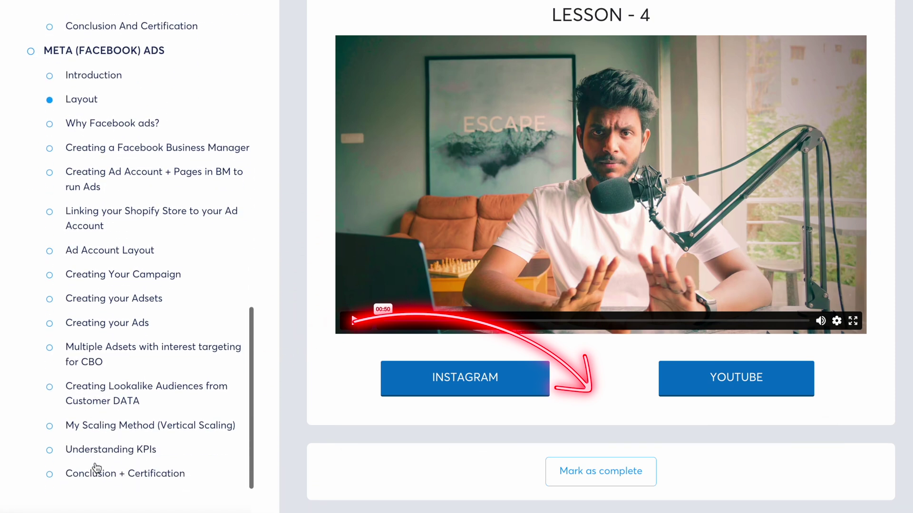